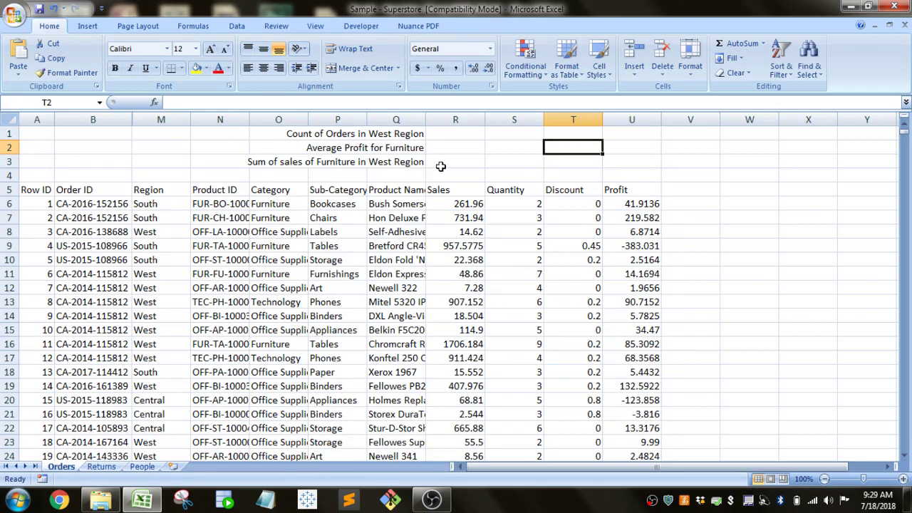
Start a COUNTIF formula in cell R1 by choosing COUNTIF from the =count suggestions.
{"action": "left_click", "coordinate": [449, 133]}
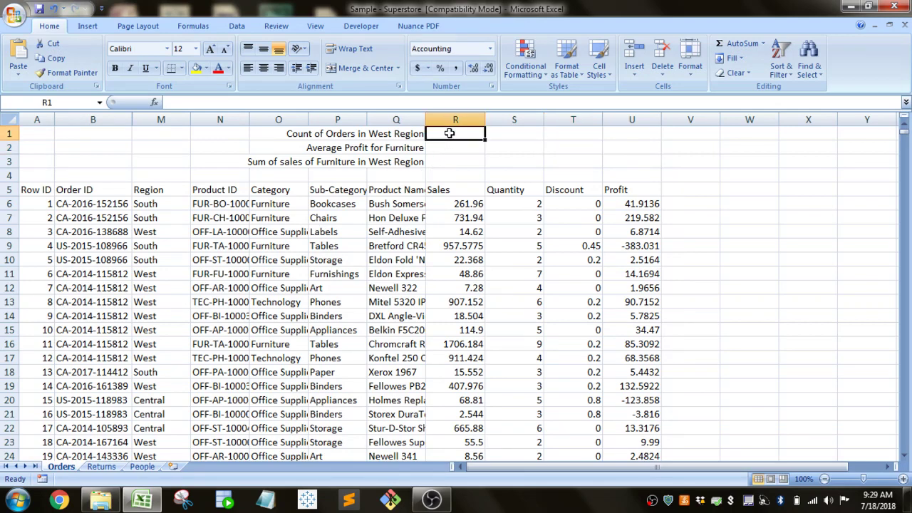
{"action": "type", "text": "="}
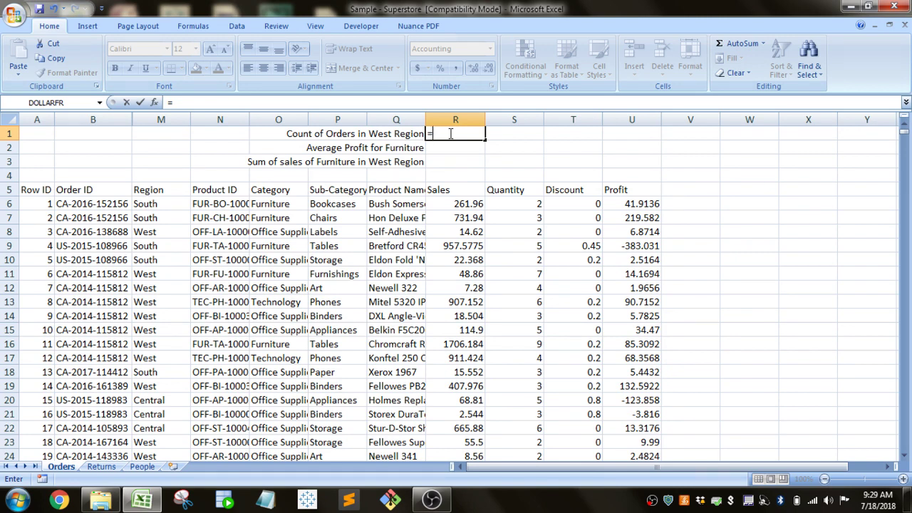
{"action": "type", "text": "count"}
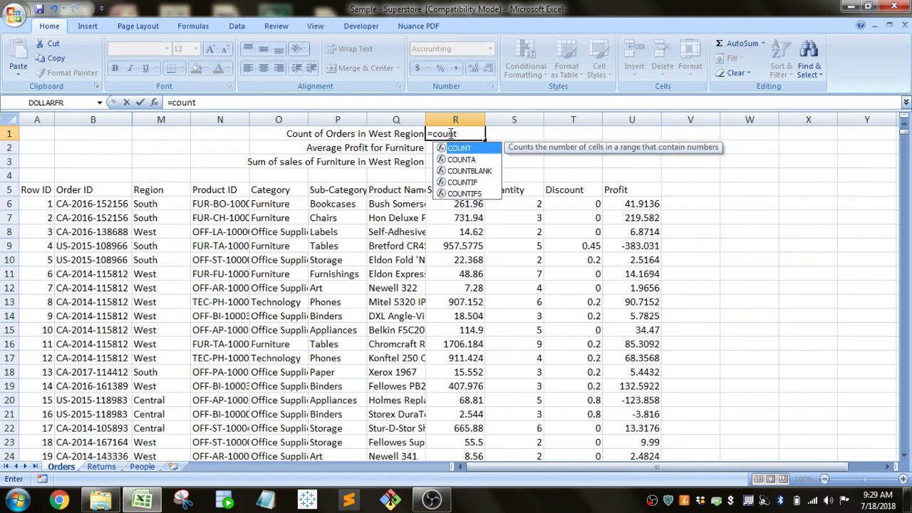
{"action": "key", "text": "Down"}
{"action": "key", "text": "Down"}
{"action": "key", "text": "Down"}
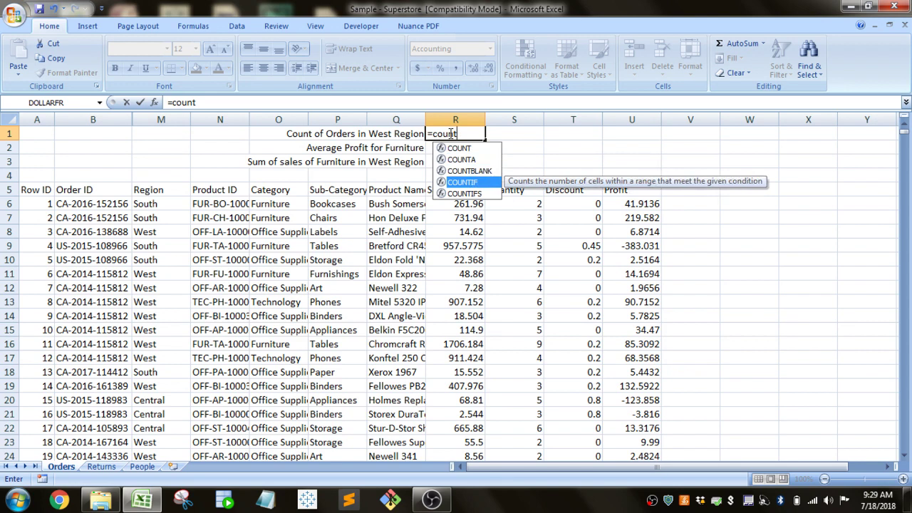
{"action": "key", "text": "Down"}
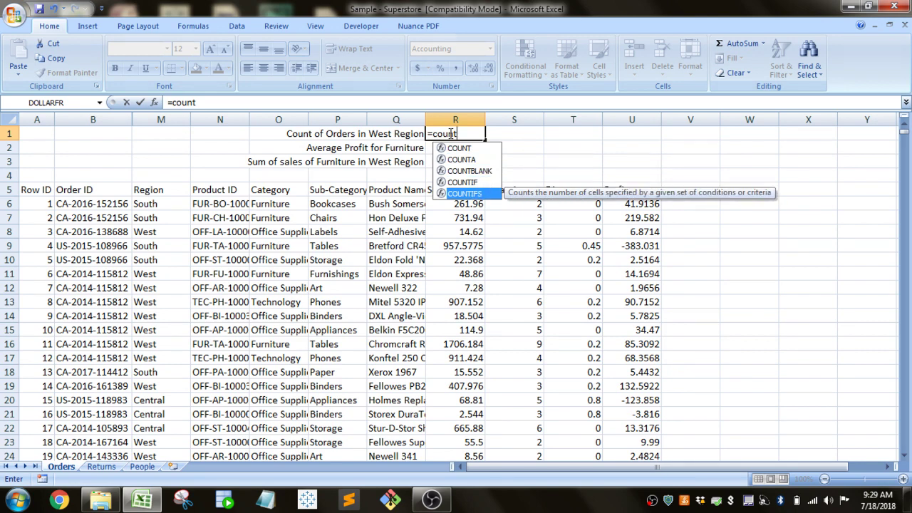
{"action": "key", "text": "Up"}
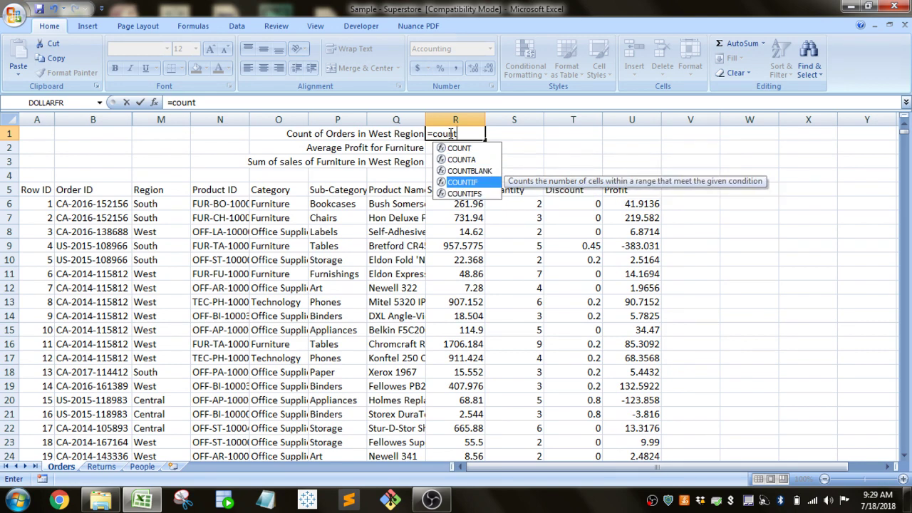
{"action": "key", "text": "Tab"}
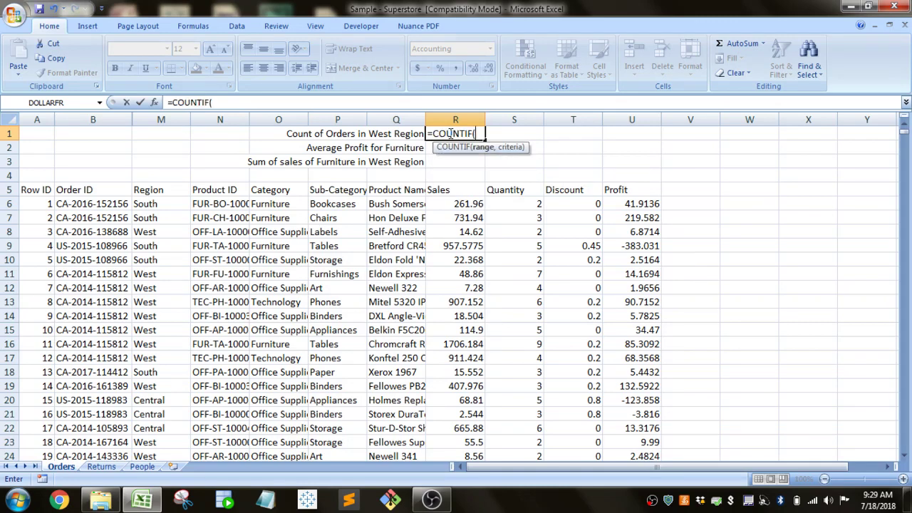
Enter COUNTIF arguments Region M6:M9999 and "West" so R1 returns 3,203.00.
{"action": "left_click", "coordinate": [155, 102]}
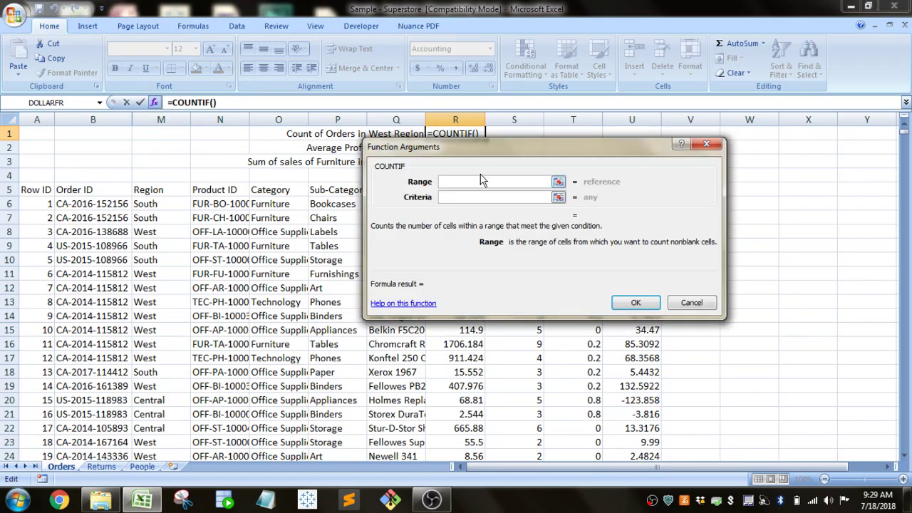
{"action": "left_click_drag", "start_coordinate": [504, 151], "coordinate": [706, 151]}
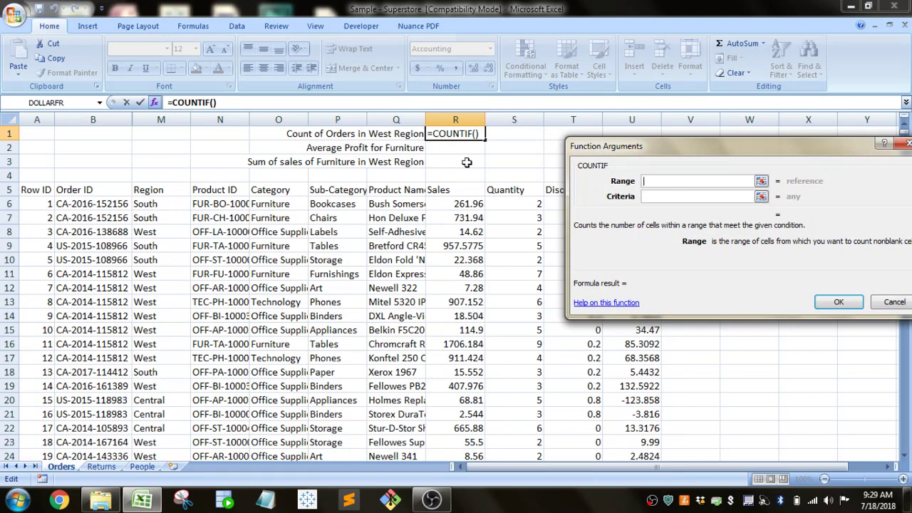
{"action": "left_click", "coordinate": [171, 206]}
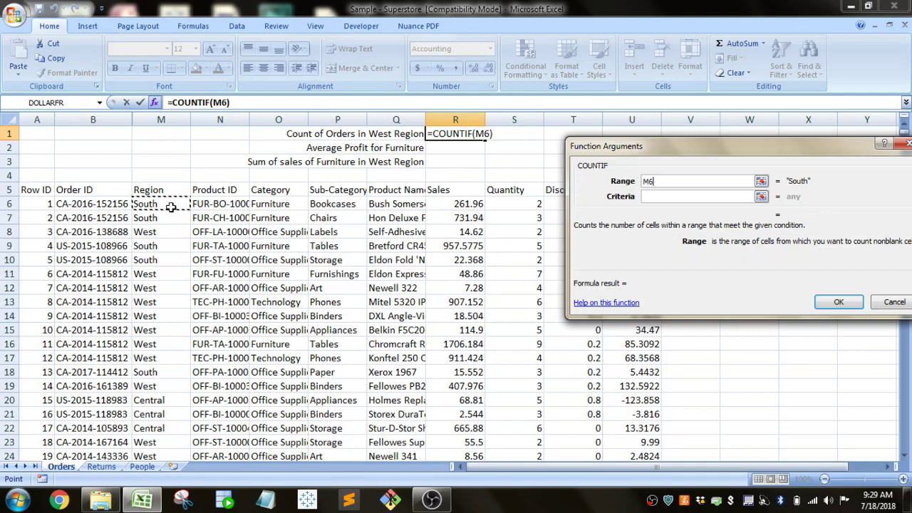
{"action": "key", "text": "ctrl+shift+Down"}
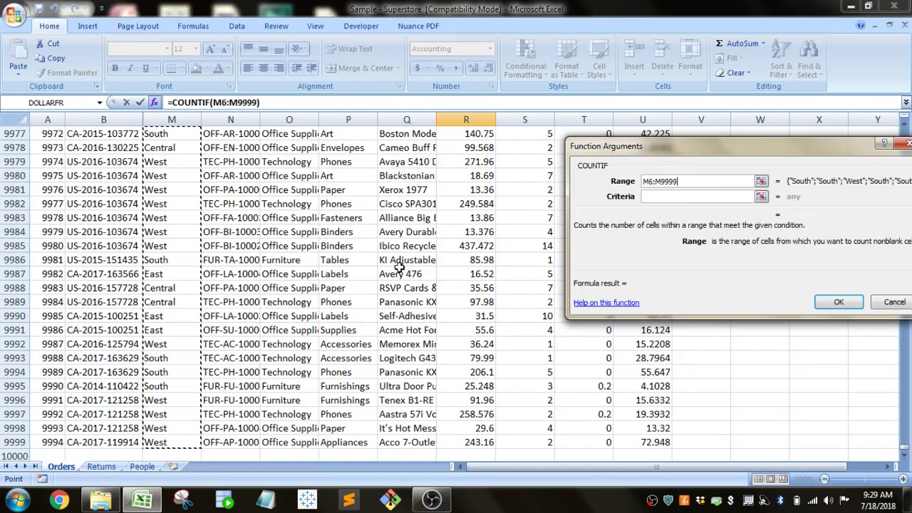
{"action": "left_click", "coordinate": [665, 198]}
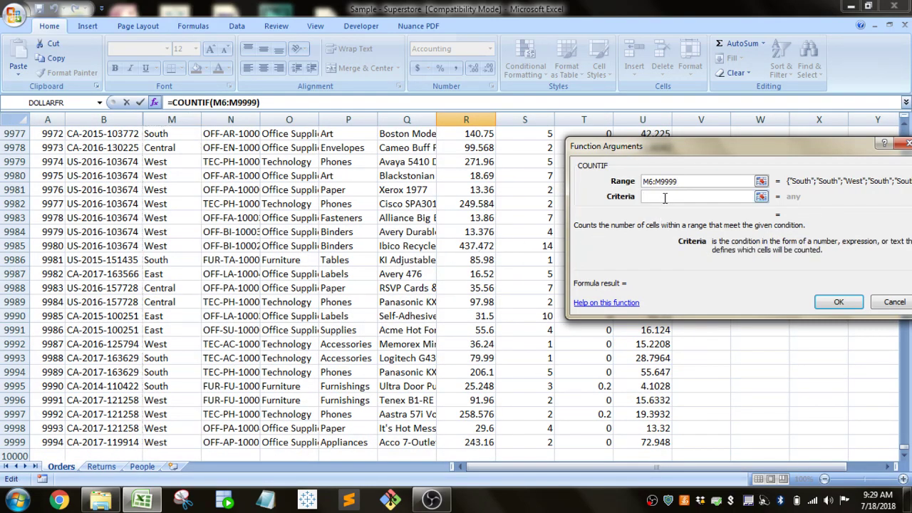
{"action": "type", "text": "\"West\""}
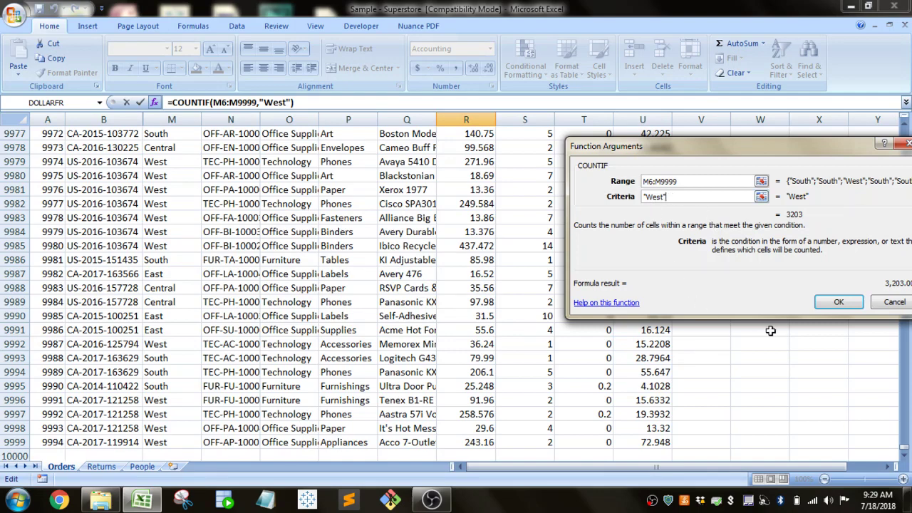
{"action": "left_click", "coordinate": [841, 304]}
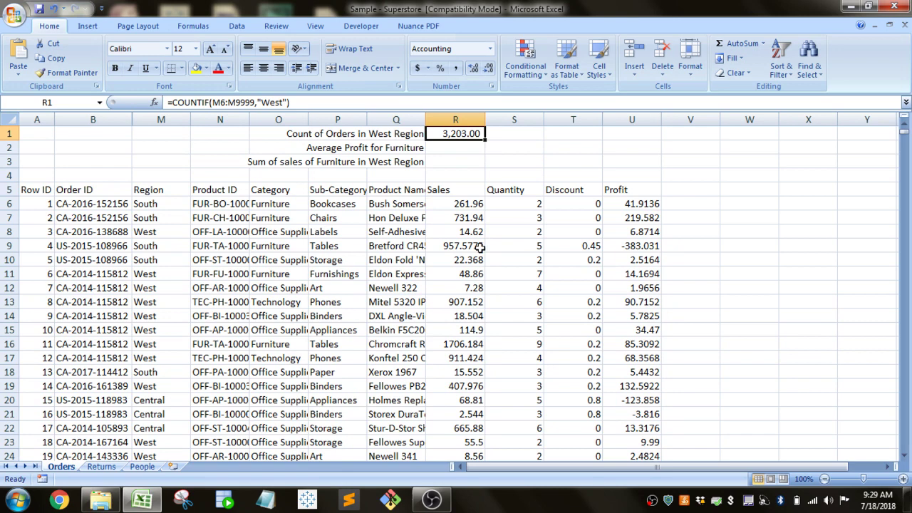
Start an AVERAGEIF formula in cell R2 from the =aver suggestions.
{"action": "left_click", "coordinate": [450, 149]}
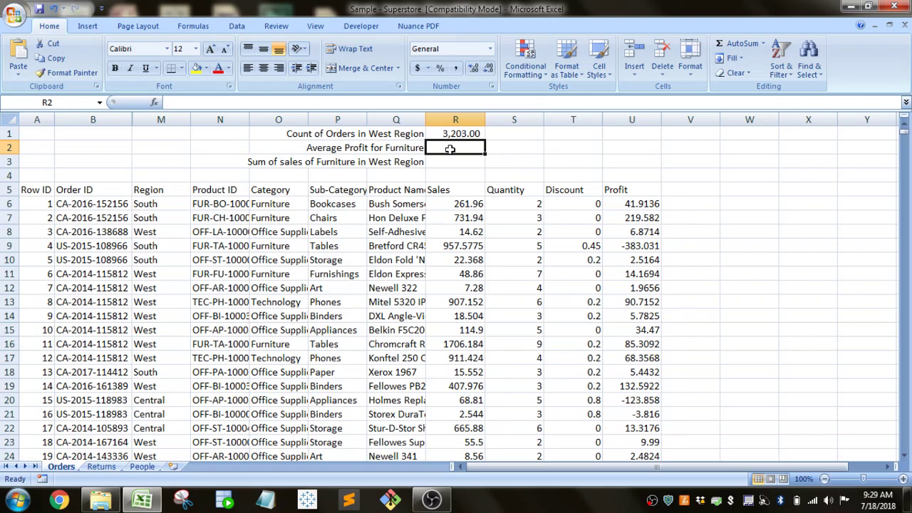
{"action": "type", "text": "="}
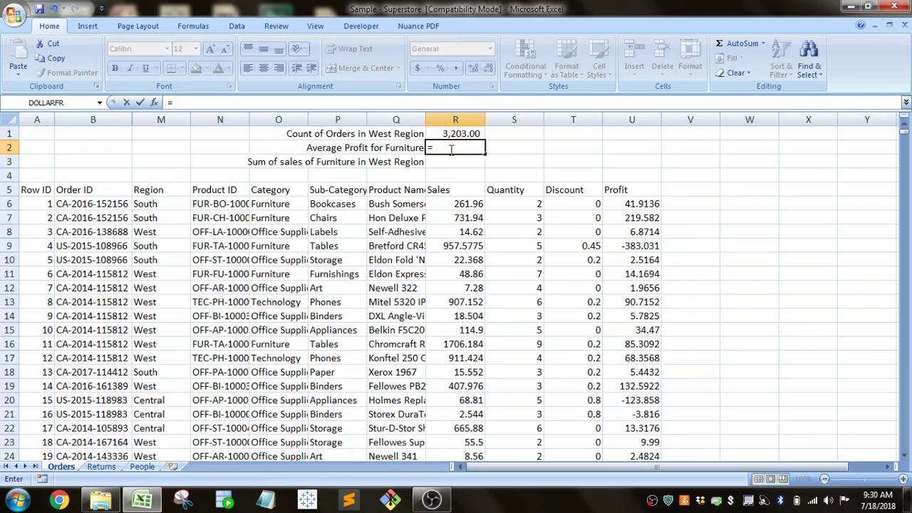
{"action": "type", "text": "aver"}
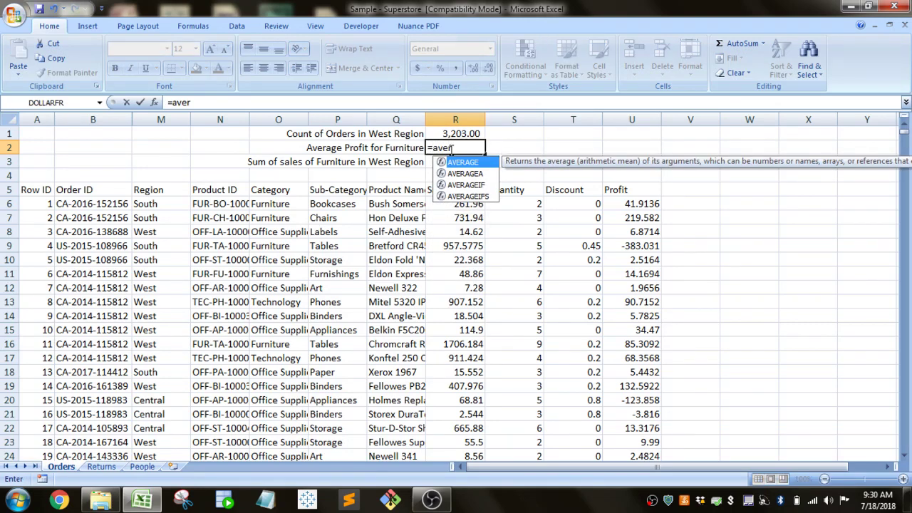
{"action": "key", "text": "Down"}
{"action": "key", "text": "Down"}
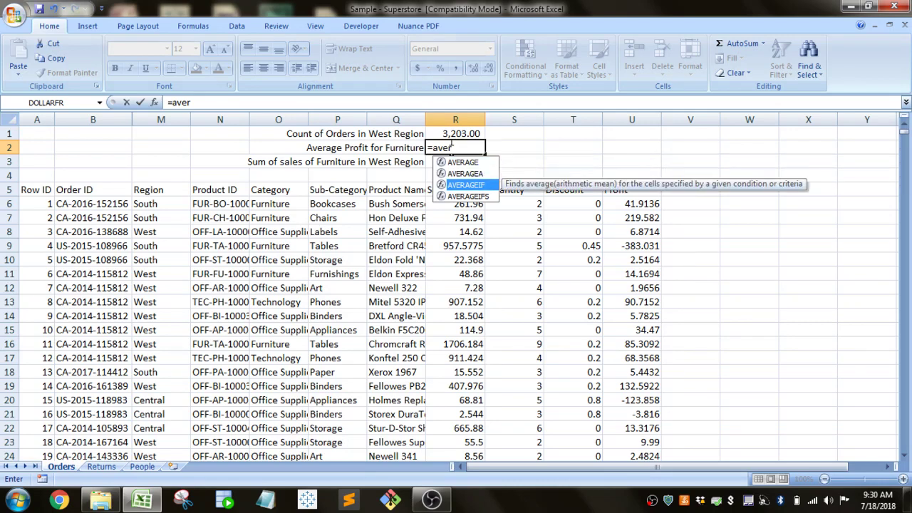
{"action": "key", "text": "Tab"}
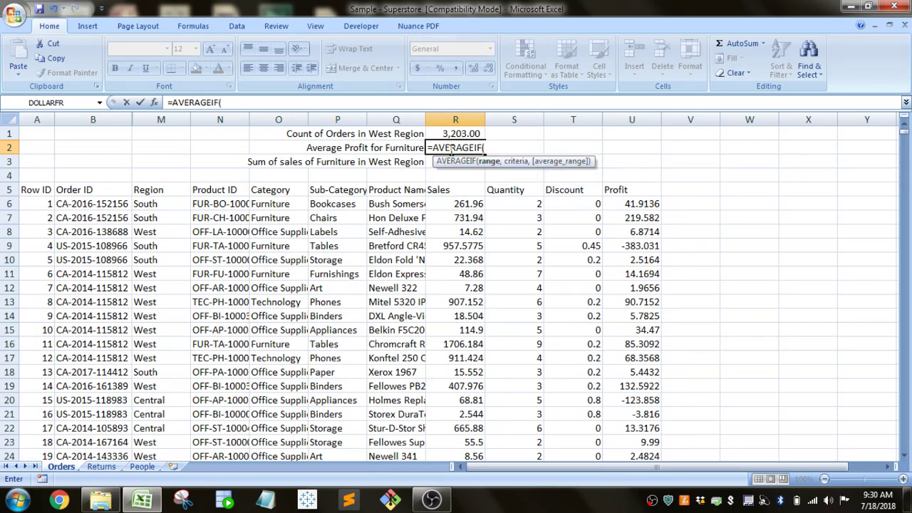
Set the AVERAGEIF range to Category O6:O9999 with criteria "Furniture".
{"action": "left_click", "coordinate": [153, 105]}
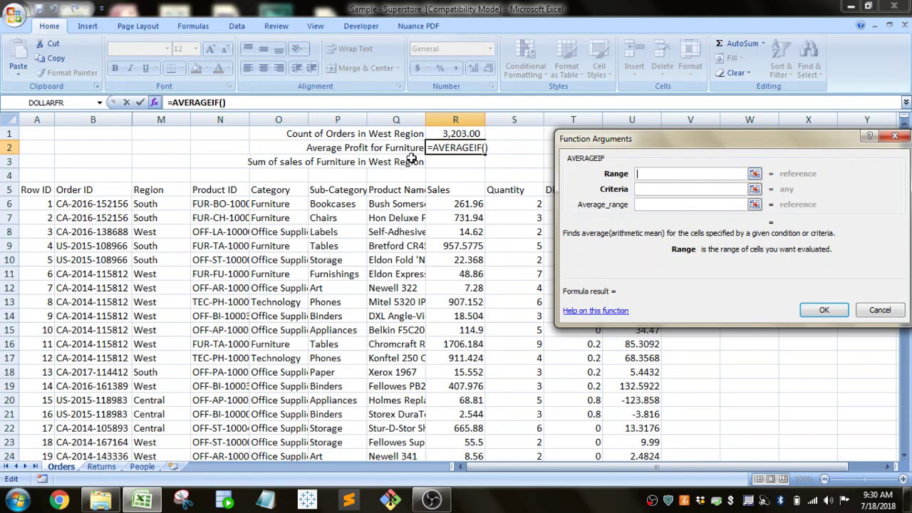
{"action": "left_click", "coordinate": [754, 173]}
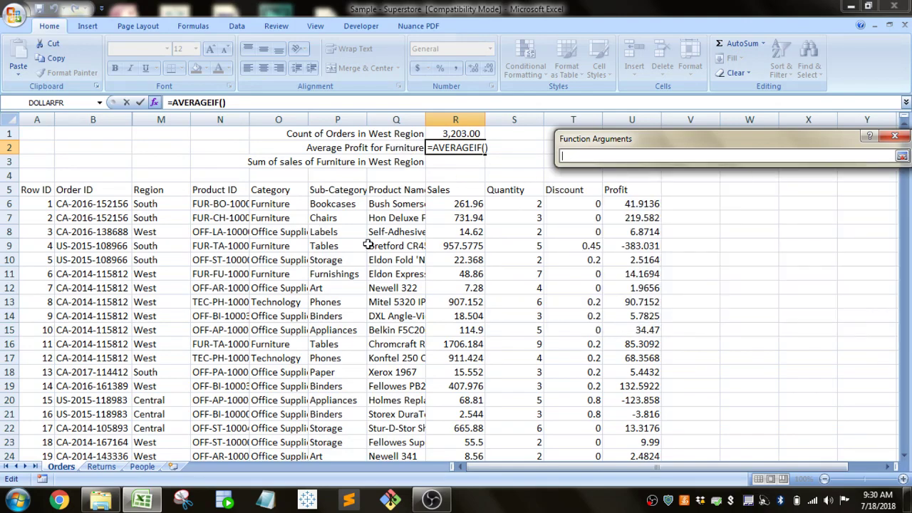
{"action": "left_click", "coordinate": [285, 204]}
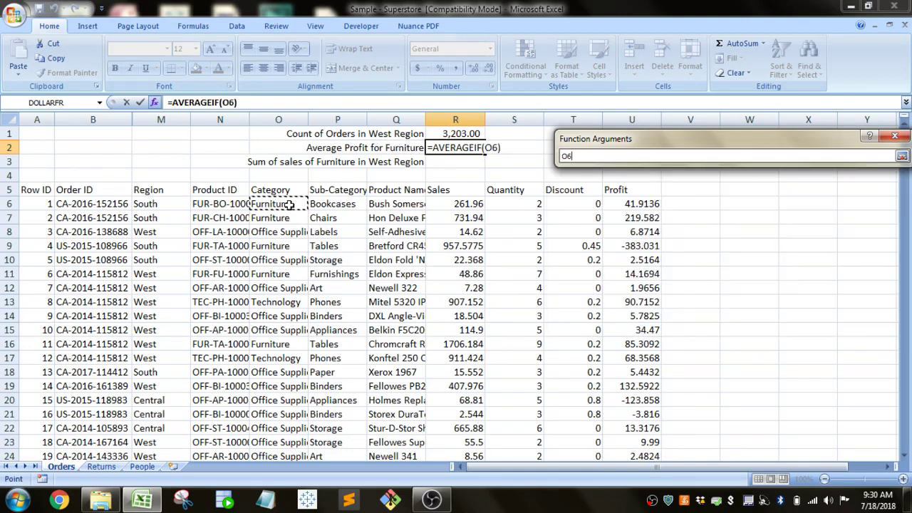
{"action": "key", "text": "ctrl+shift+Down"}
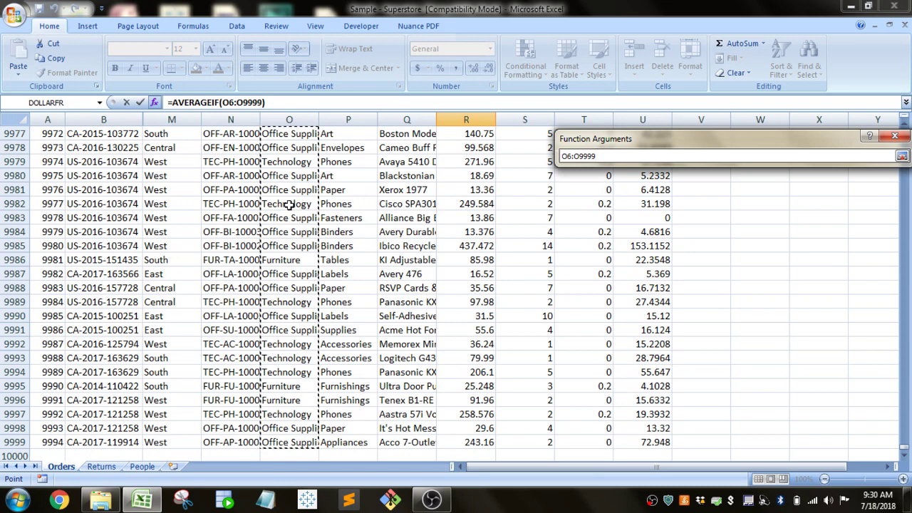
{"action": "left_click", "coordinate": [902, 156]}
{"action": "left_click", "coordinate": [684, 189]}
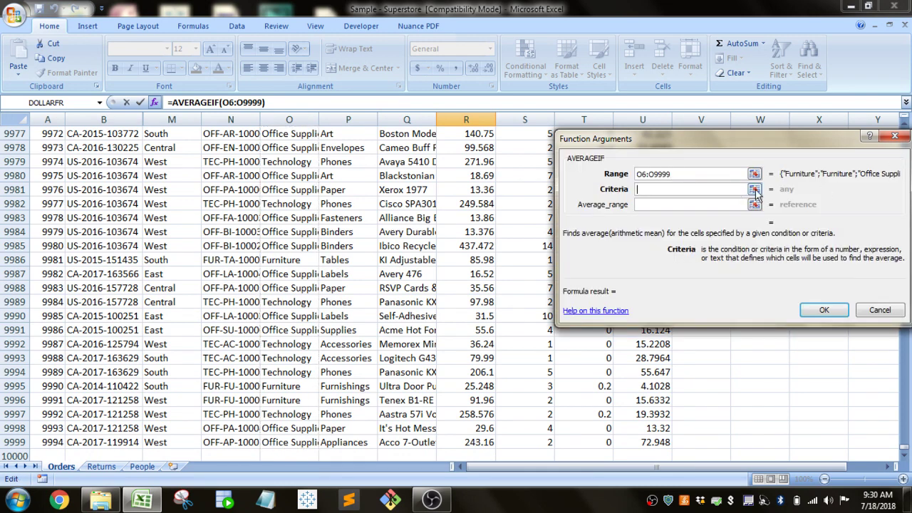
{"action": "type", "text": "\"Furn"}
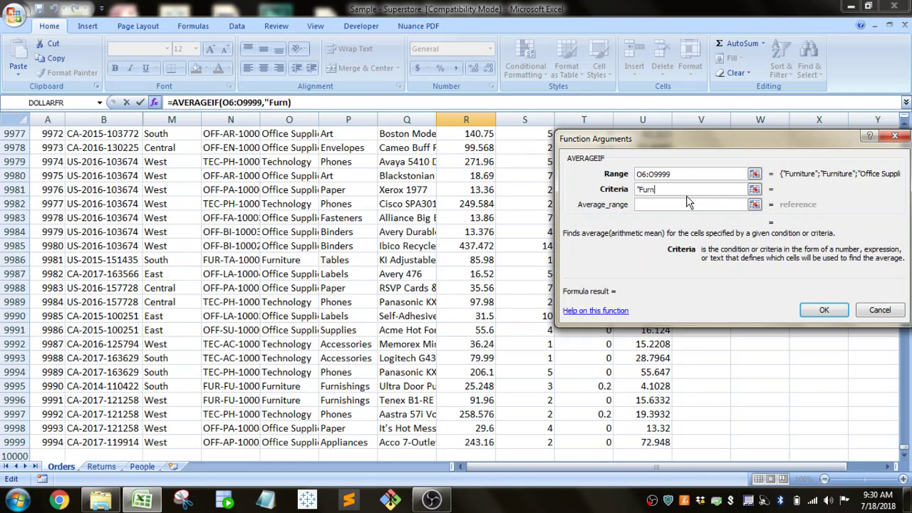
{"action": "type", "text": "iture\""}
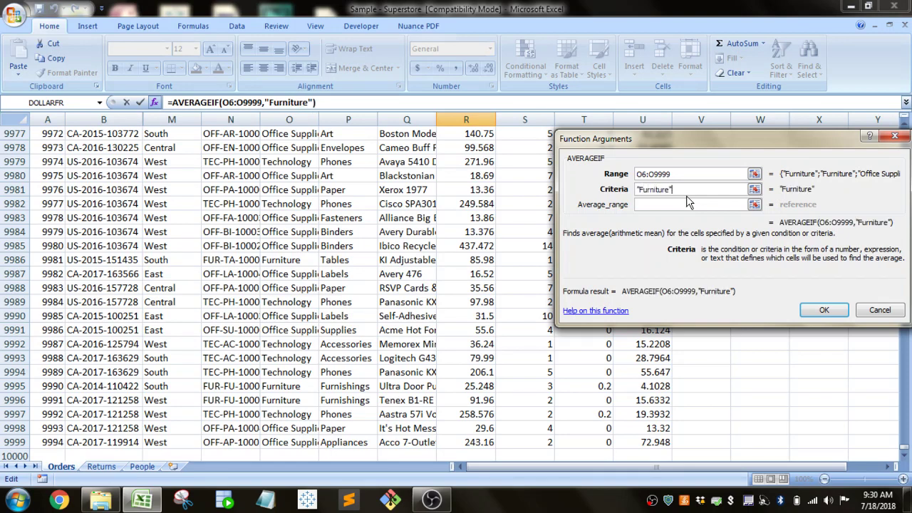
Set the average range to Profit U6:U9999, previewing 8.69932711.
{"action": "key", "text": "Tab"}
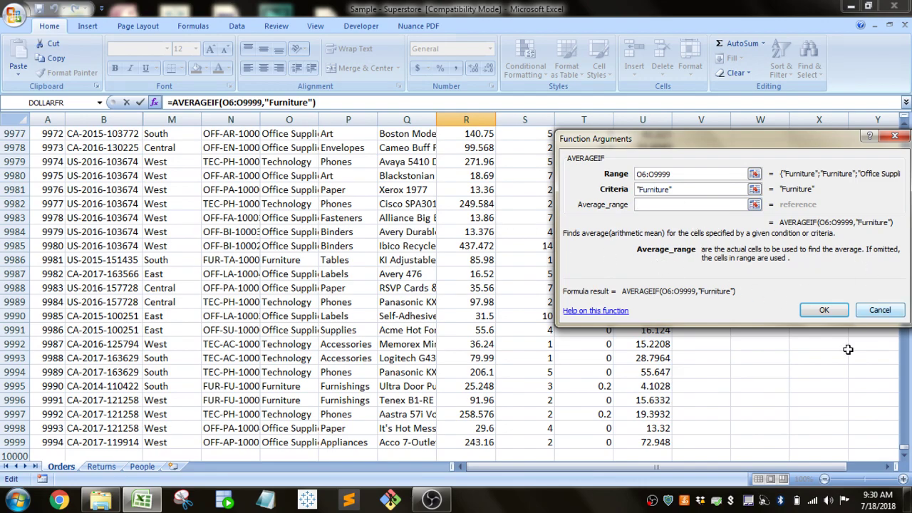
{"action": "left_click_drag", "start_coordinate": [906, 443], "coordinate": [905, 128]}
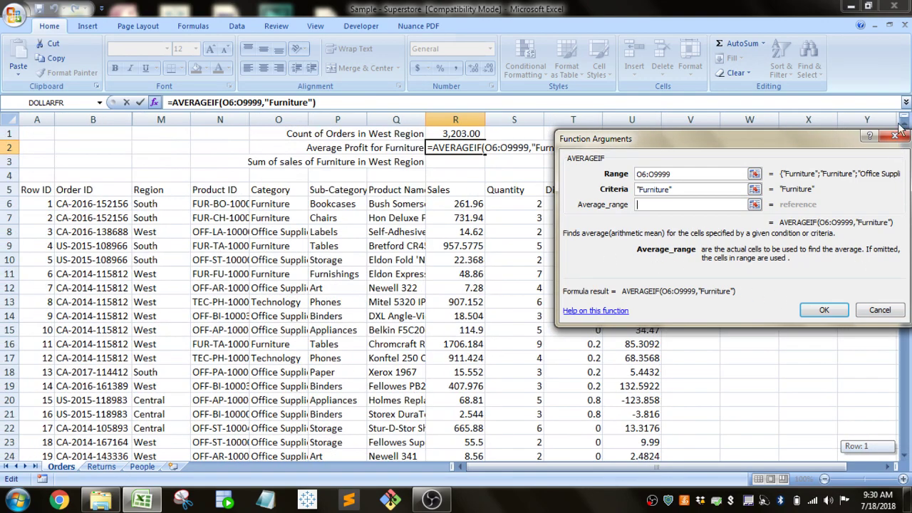
{"action": "left_click_drag", "start_coordinate": [693, 145], "coordinate": [275, 151]}
{"action": "left_click", "coordinate": [627, 204]}
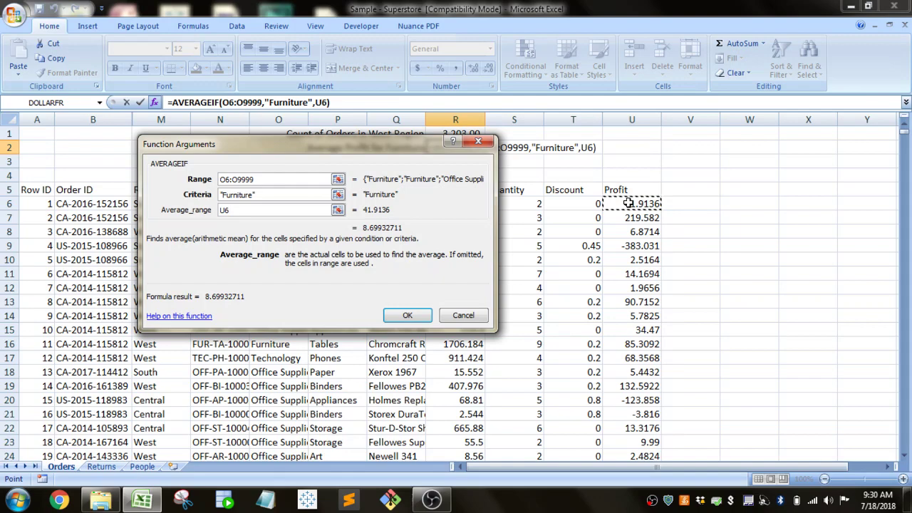
{"action": "key", "text": "ctrl+shift+Down"}
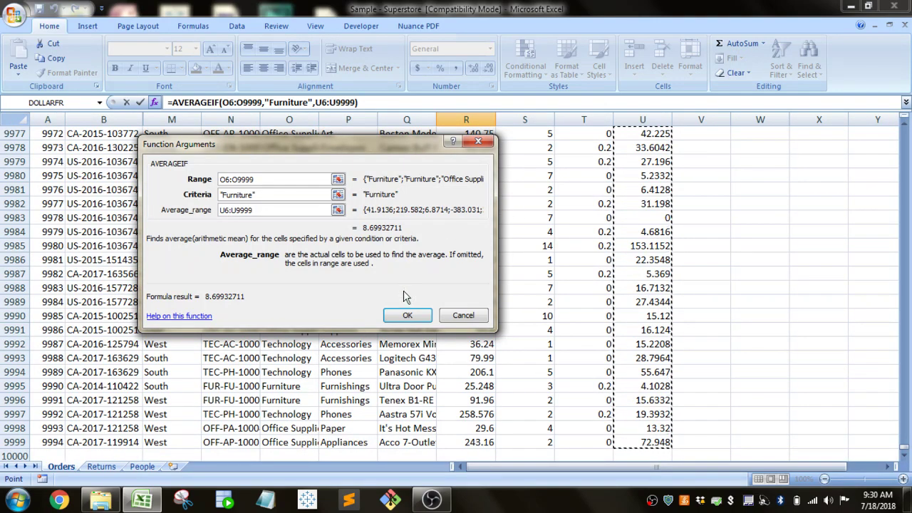
{"action": "left_click", "coordinate": [407, 317]}
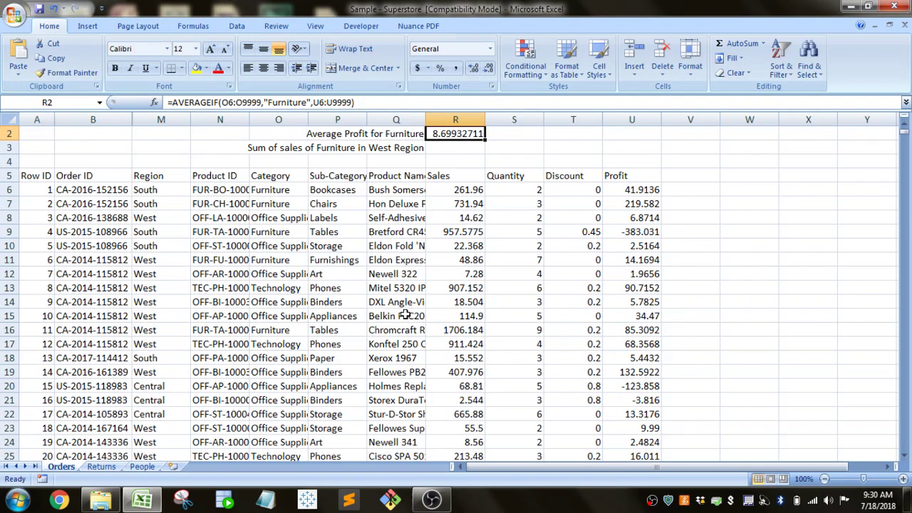
{"action": "scroll", "coordinate": [407, 317], "scroll_direction": "up", "scroll_amount": 1}
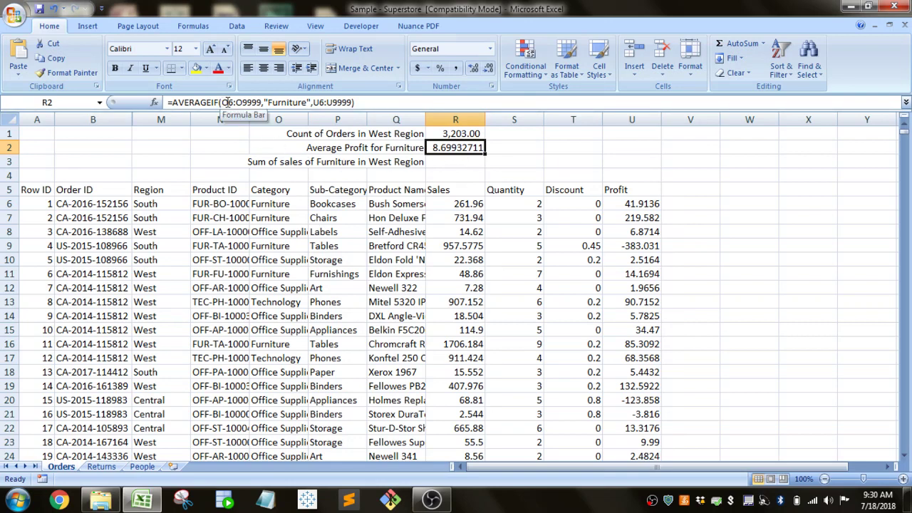
{"action": "left_click", "coordinate": [259, 102]}
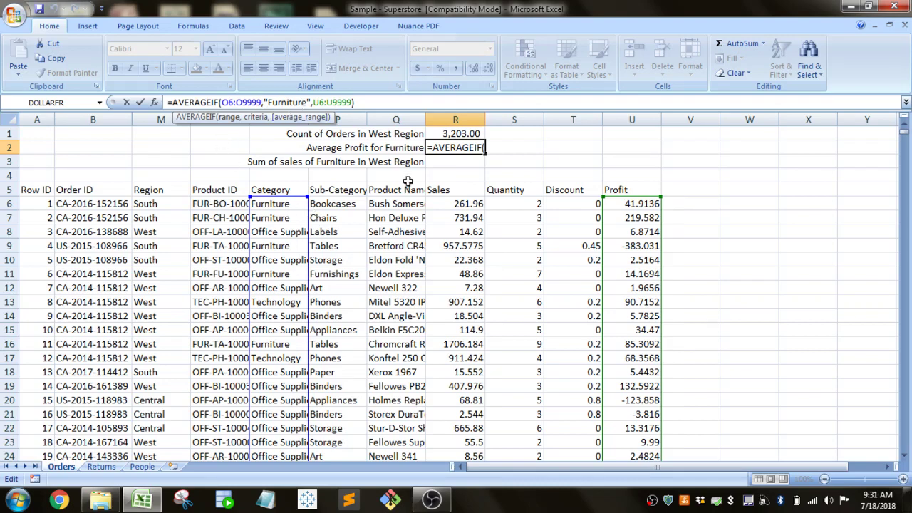
{"action": "key", "text": "Return"}
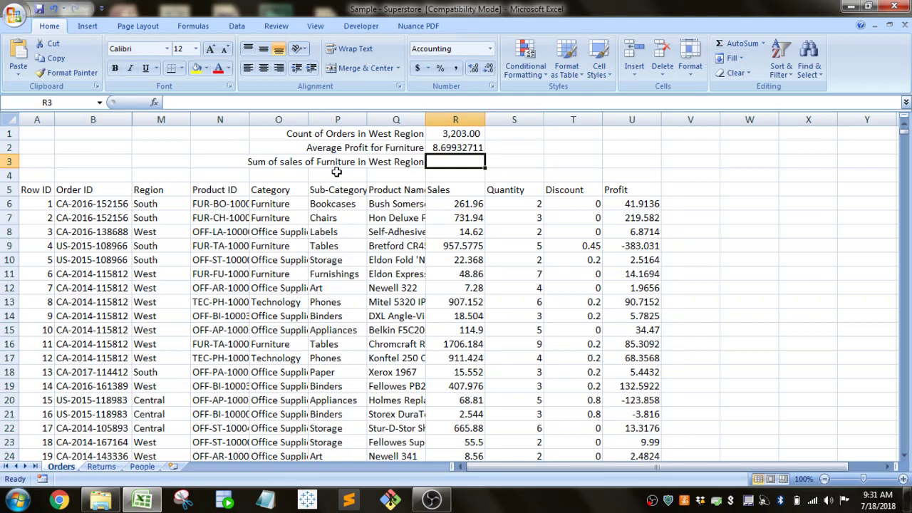
Start a SUMIFS formula in R3 from the =sumif suggestions.
{"action": "type", "text": "=su"}
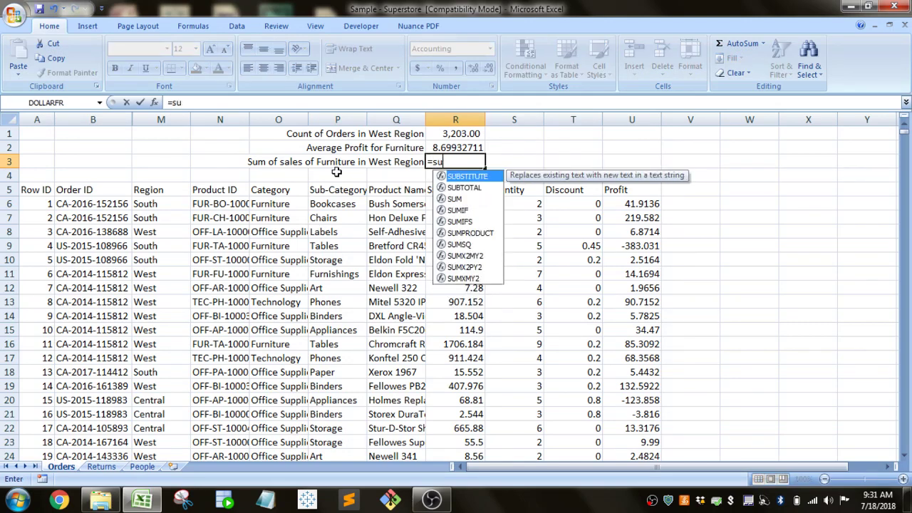
{"action": "type", "text": "mif"}
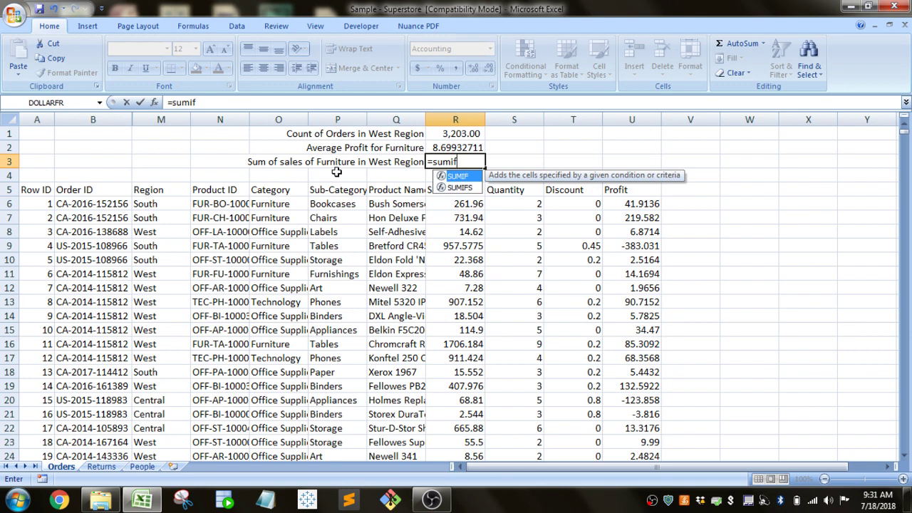
{"action": "key", "text": "Down"}
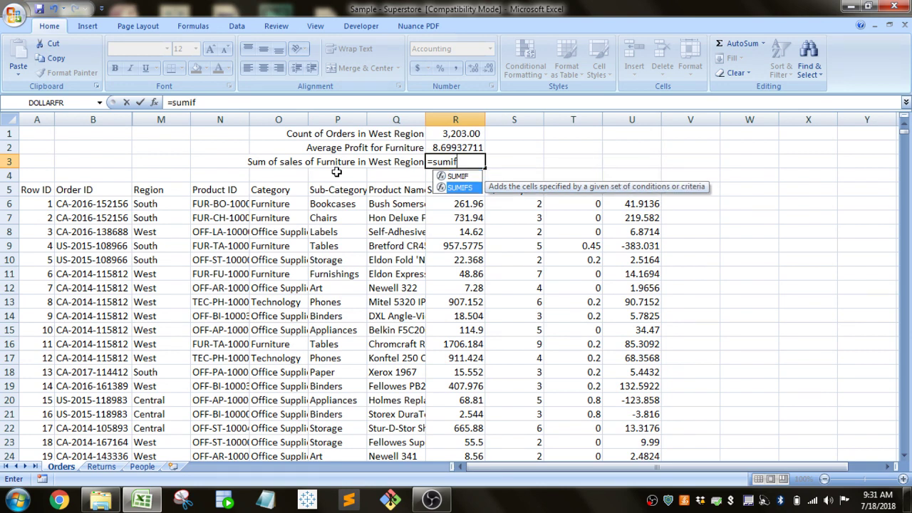
{"action": "key", "text": "Tab"}
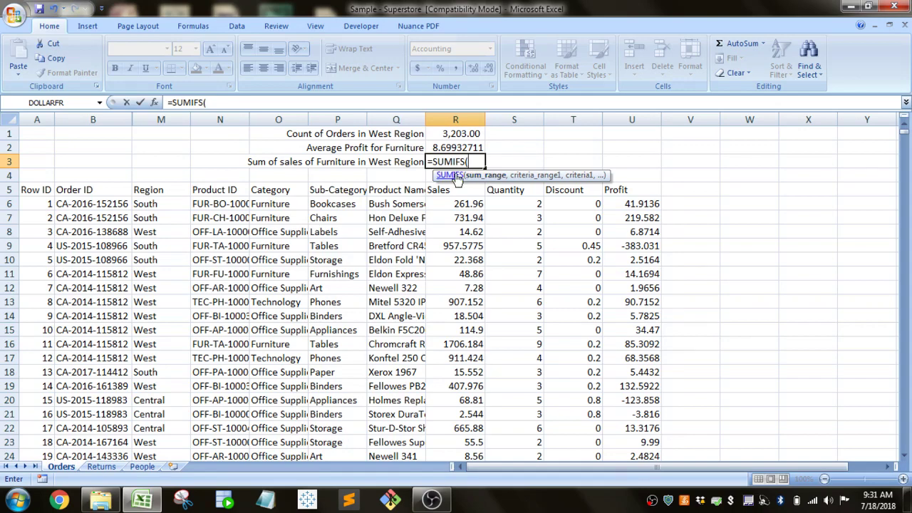
Set the SUMIFS sum range to Sales R6:R9999.
{"action": "left_click", "coordinate": [154, 103]}
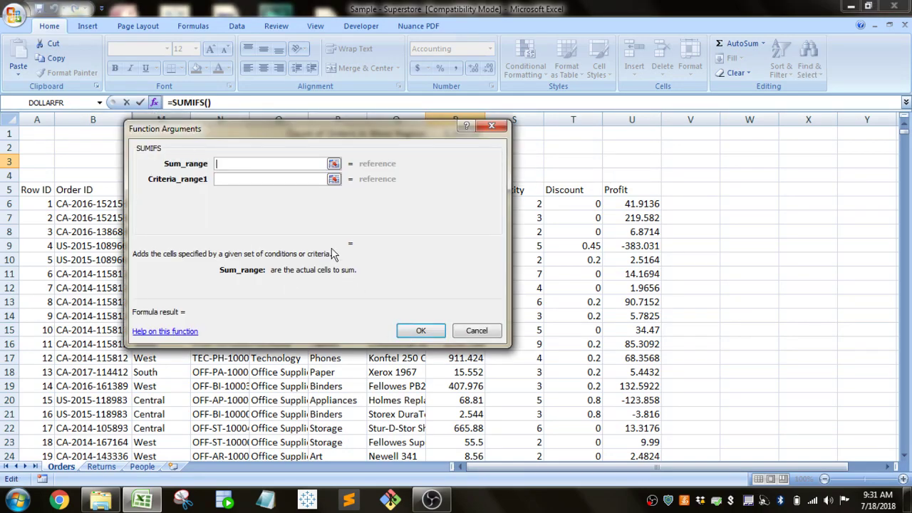
{"action": "left_click_drag", "start_coordinate": [264, 128], "coordinate": [210, 181]}
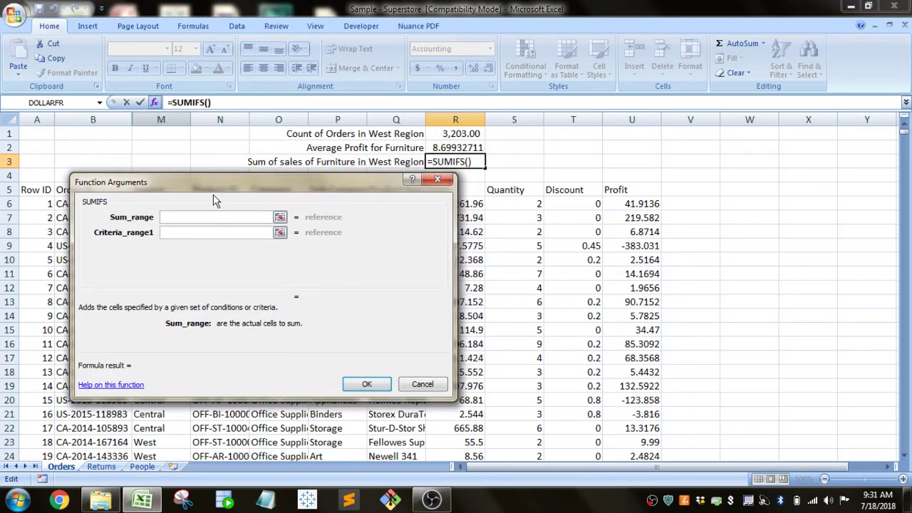
{"action": "left_click", "coordinate": [278, 218]}
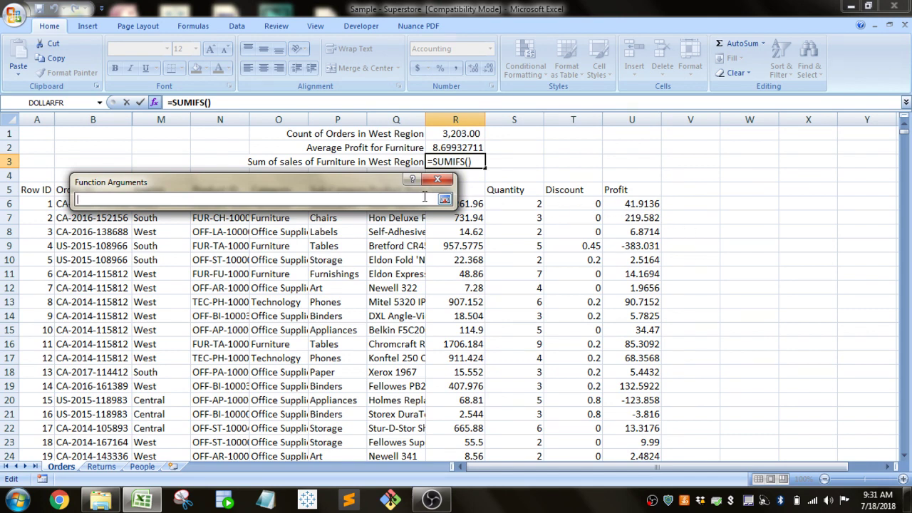
{"action": "left_click_drag", "start_coordinate": [335, 185], "coordinate": [290, 187]}
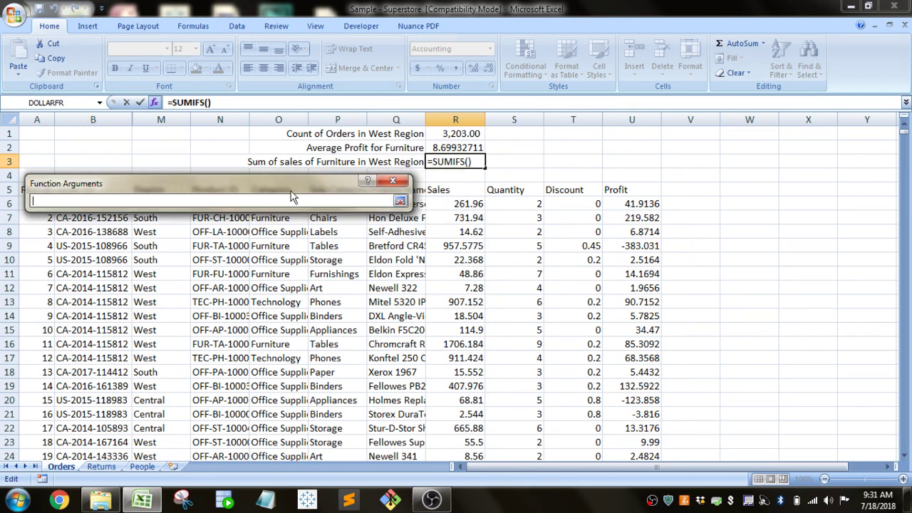
{"action": "left_click", "coordinate": [461, 204]}
{"action": "key", "text": "ctrl+shift+Down"}
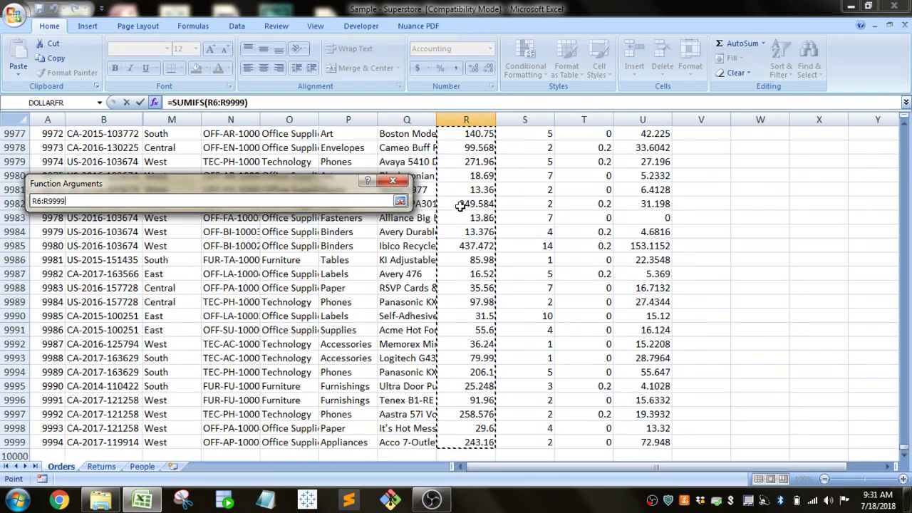
{"action": "left_click", "coordinate": [399, 203]}
Set Criteria_range1 to Category O6:O9999 and Criteria1 to "Furniture".
{"action": "left_click", "coordinate": [201, 234]}
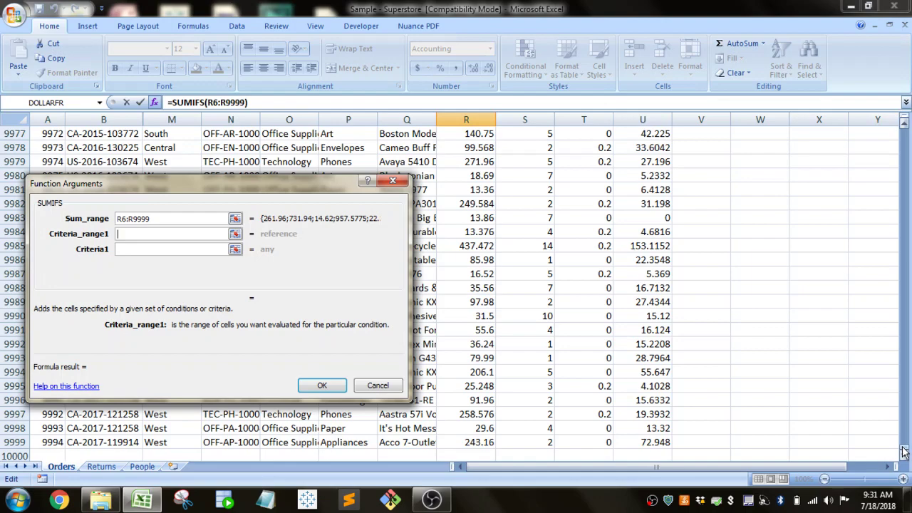
{"action": "left_click_drag", "start_coordinate": [904, 449], "coordinate": [887, 103]}
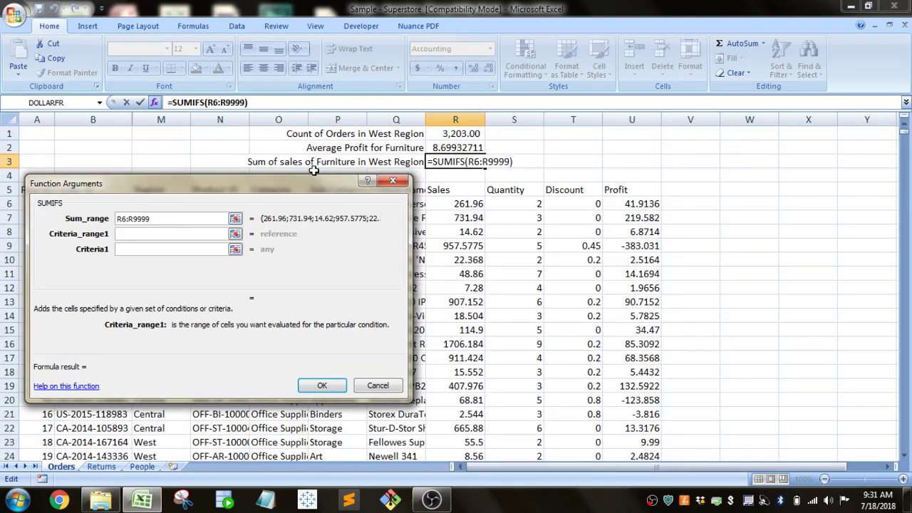
{"action": "left_click_drag", "start_coordinate": [243, 183], "coordinate": [633, 170]}
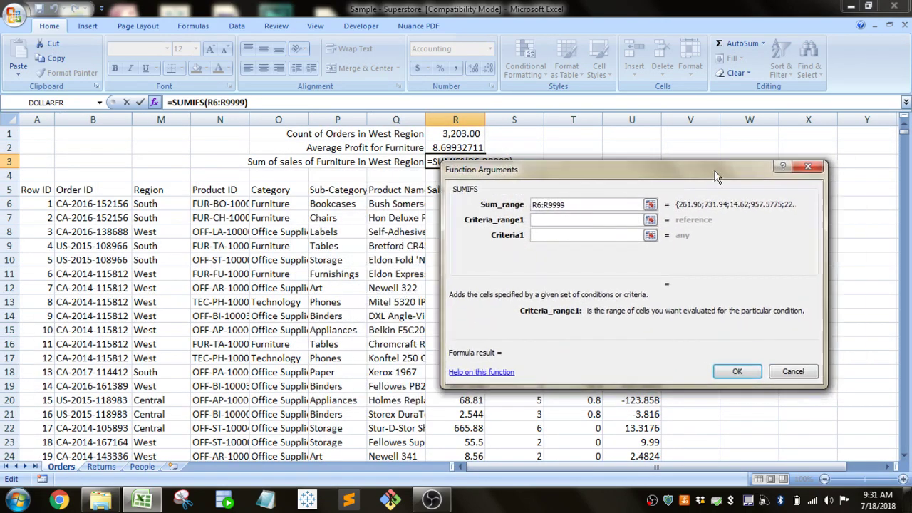
{"action": "left_click", "coordinate": [287, 207]}
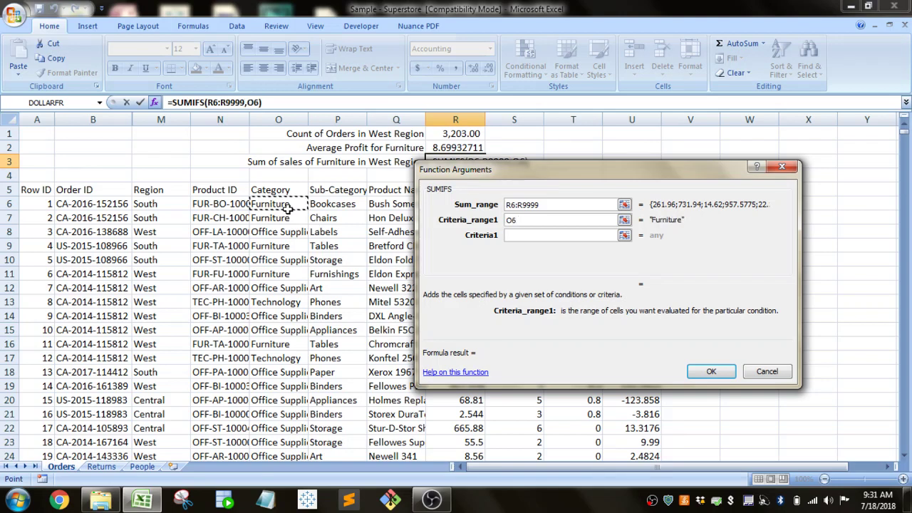
{"action": "key", "text": "ctrl+shift+Down"}
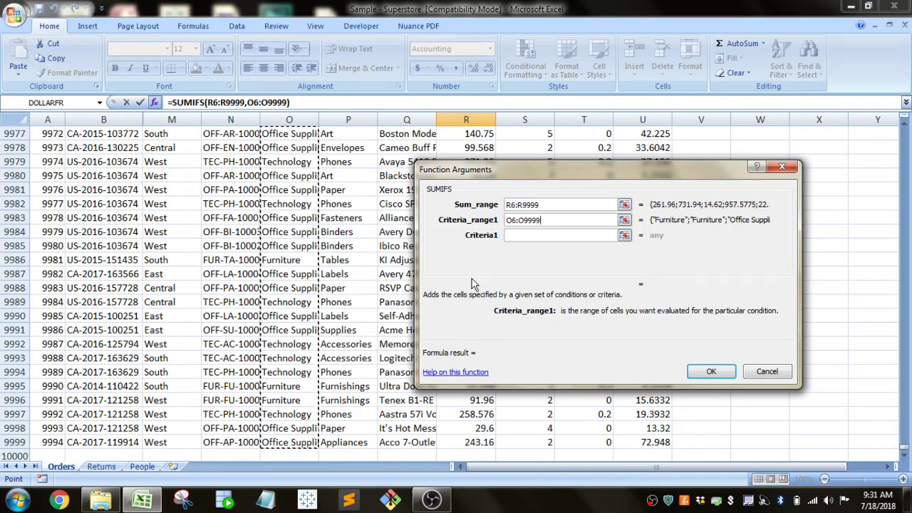
{"action": "left_click", "coordinate": [546, 236]}
{"action": "type", "text": "\""}
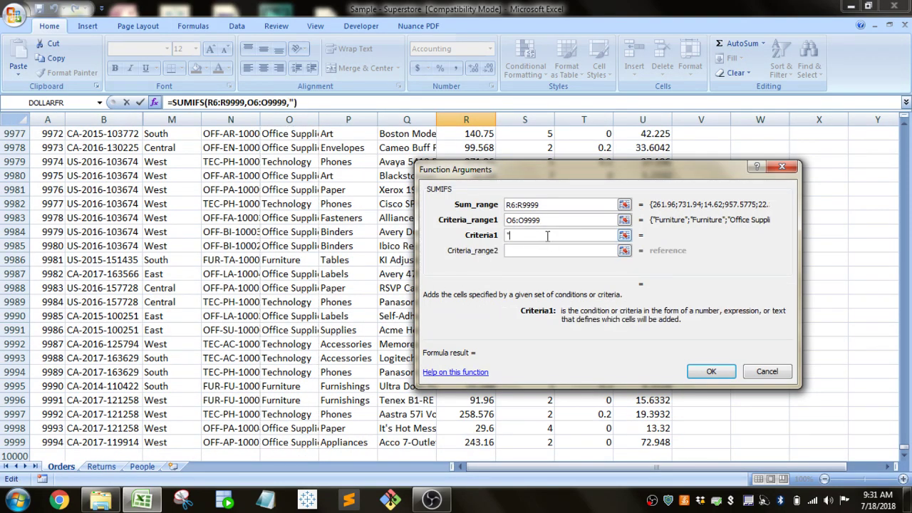
{"action": "type", "text": "Furniture"}
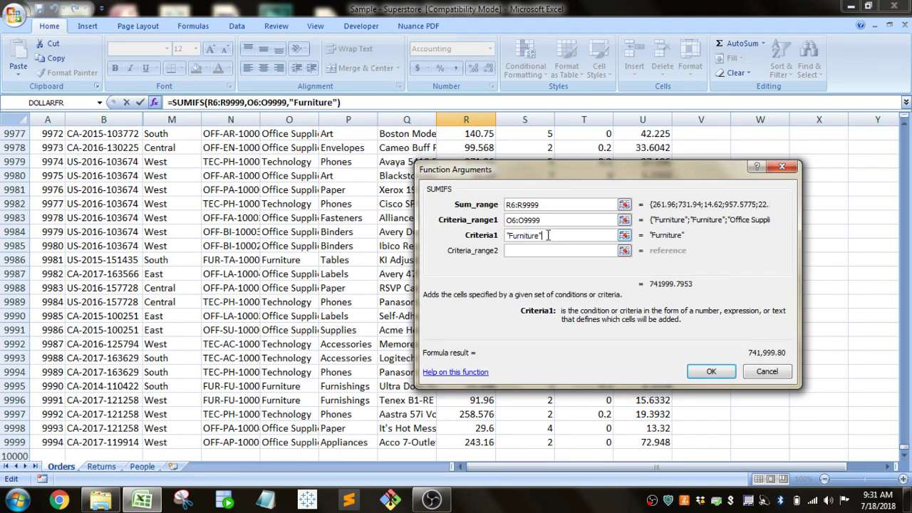
Add Criteria_range2 Region M6:M9999 with Criteria2 "West", previewing 252,612.74.
{"action": "left_click", "coordinate": [538, 250]}
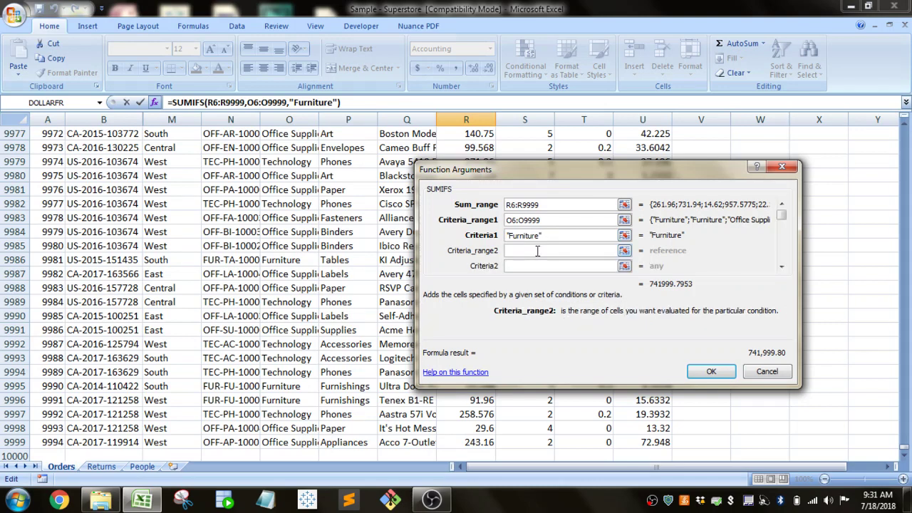
{"action": "left_click", "coordinate": [782, 266]}
{"action": "left_click", "coordinate": [781, 266]}
{"action": "left_click", "coordinate": [781, 266]}
{"action": "left_click", "coordinate": [782, 265]}
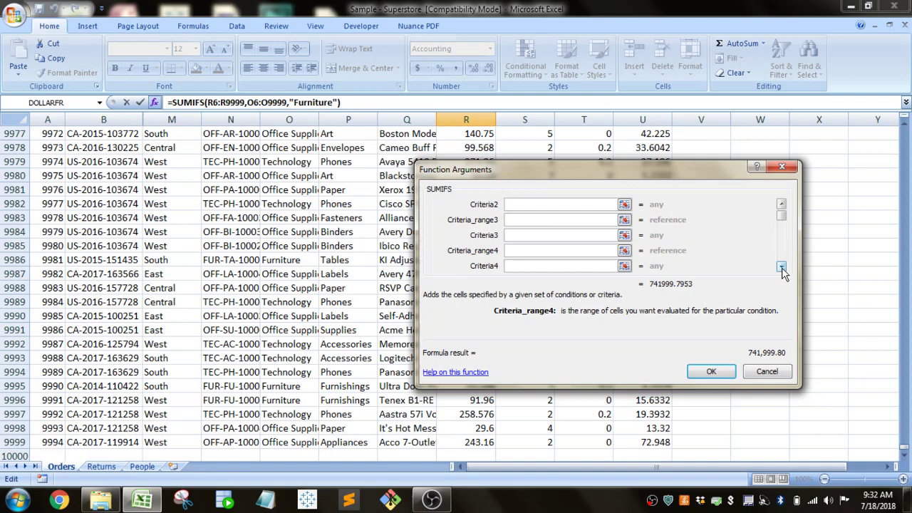
{"action": "left_click", "coordinate": [781, 209]}
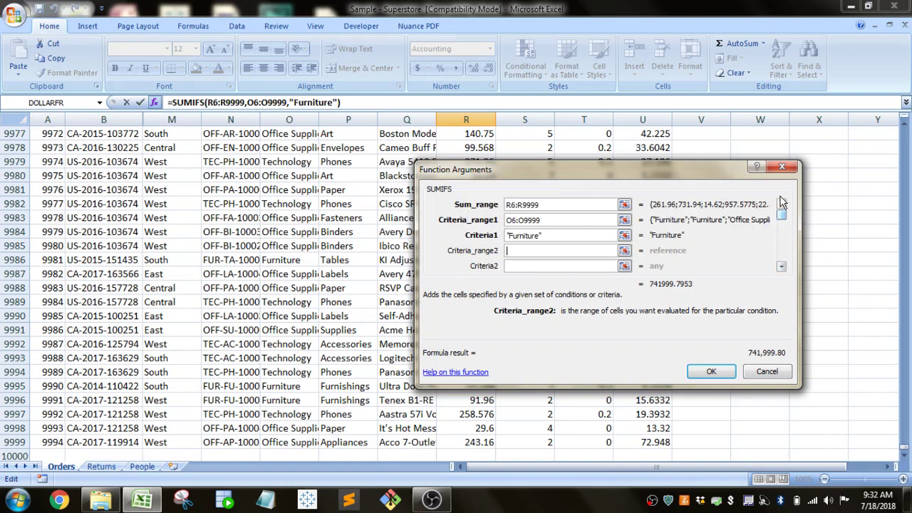
{"action": "left_click", "coordinate": [625, 250]}
{"action": "left_click", "coordinate": [190, 190]}
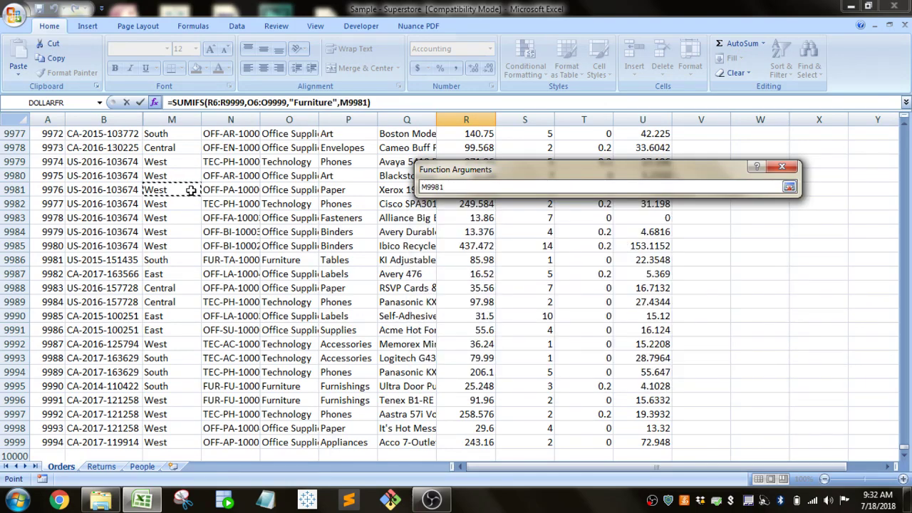
{"action": "key", "text": "ctrl+Up"}
{"action": "key", "text": "Down"}
{"action": "key", "text": "ctrl+shift+Down"}
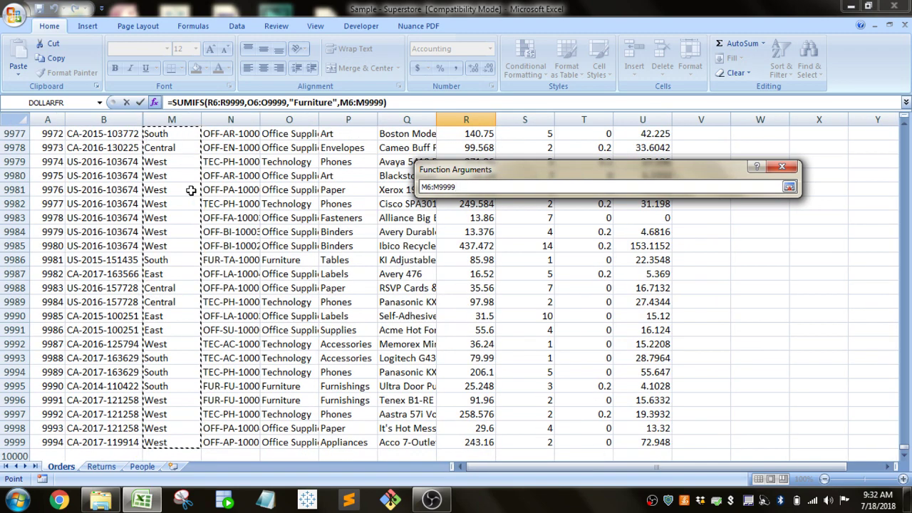
{"action": "left_click", "coordinate": [789, 187]}
{"action": "left_click", "coordinate": [543, 267]}
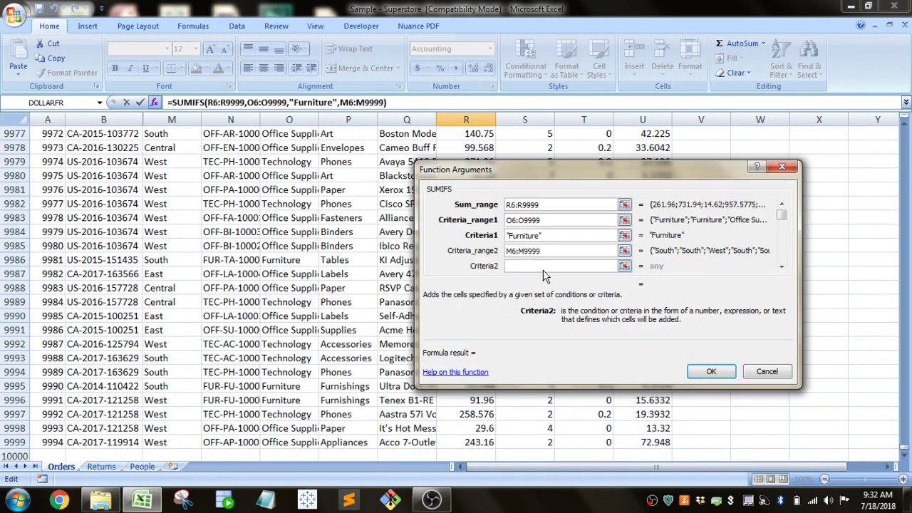
{"action": "type", "text": "\"West\""}
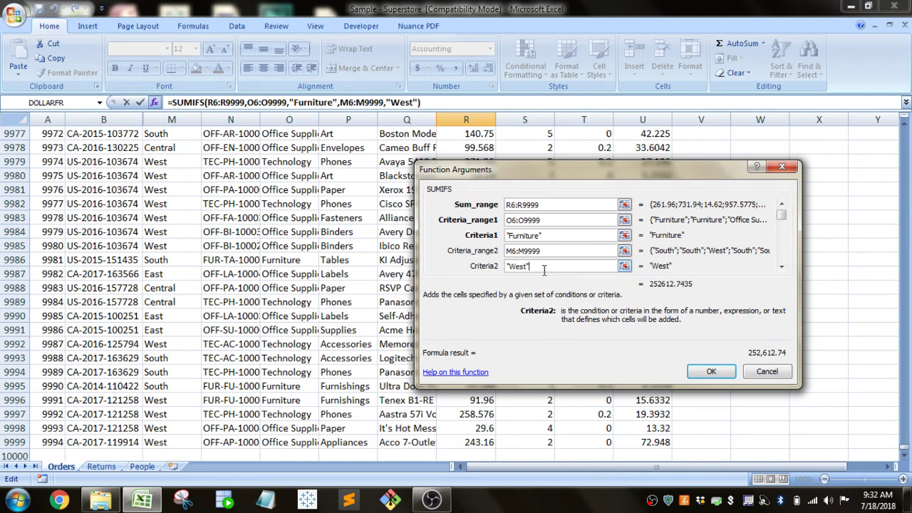
Confirm the SUMIFS so R3 shows 252,612.74, then review its formula.
{"action": "left_click", "coordinate": [706, 369]}
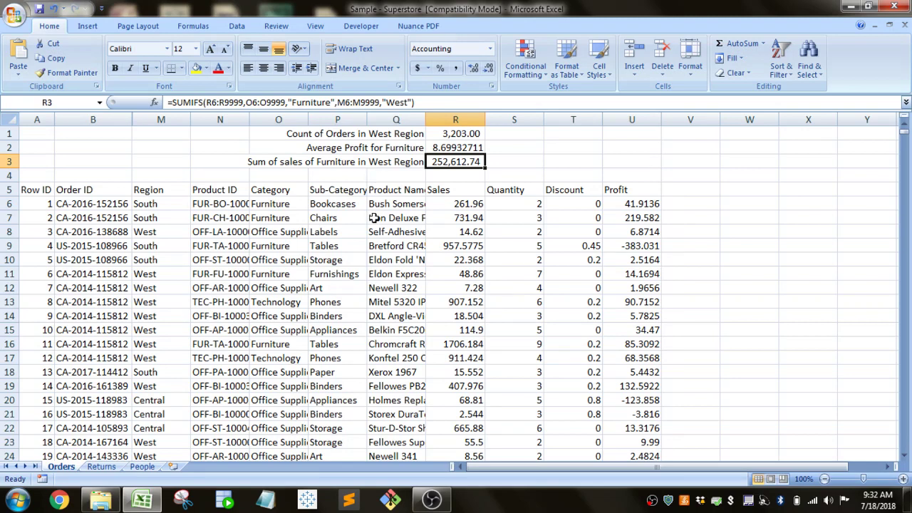
{"action": "left_click", "coordinate": [219, 101]}
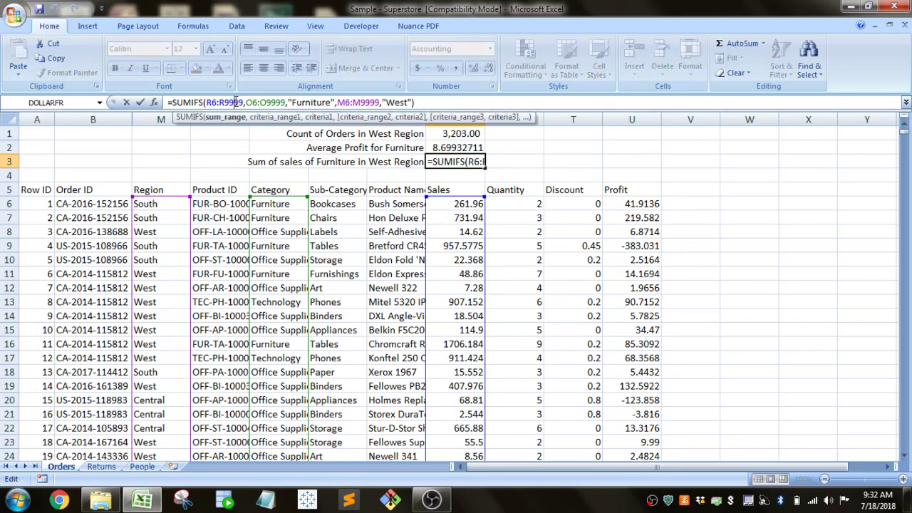